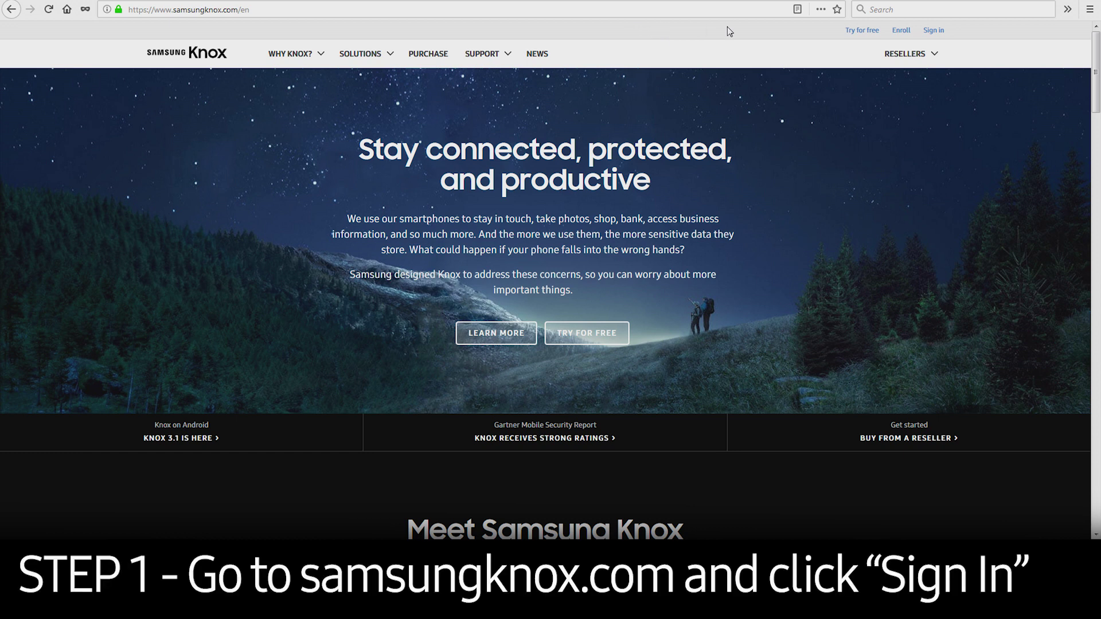
Sign in to the Samsung Knox website with the Samsung account's email and password.
click(930, 30)
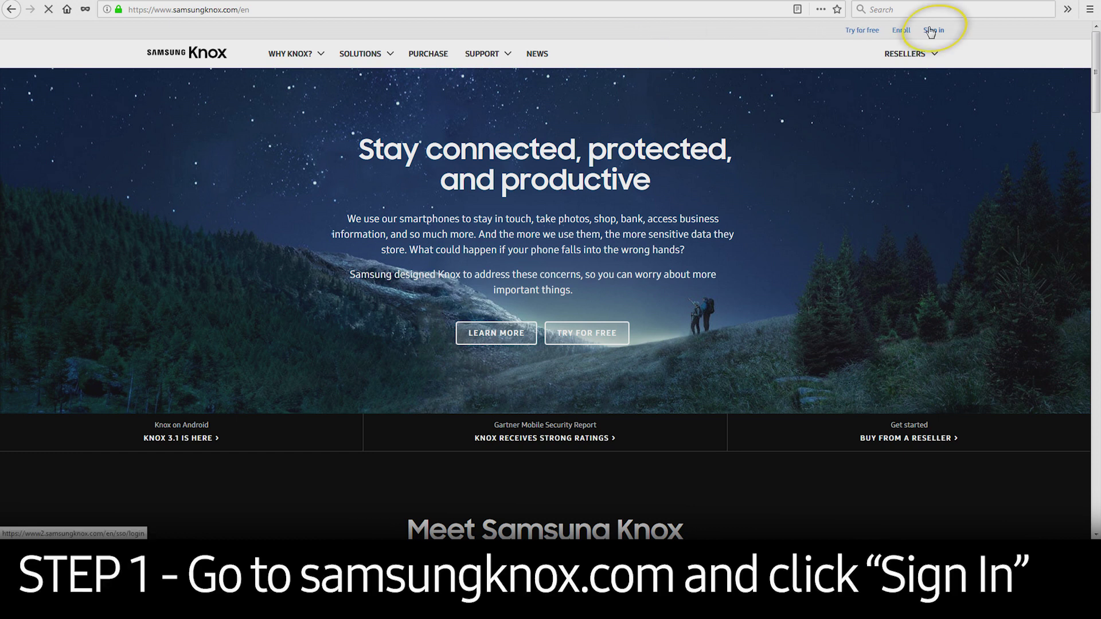
text(deval)
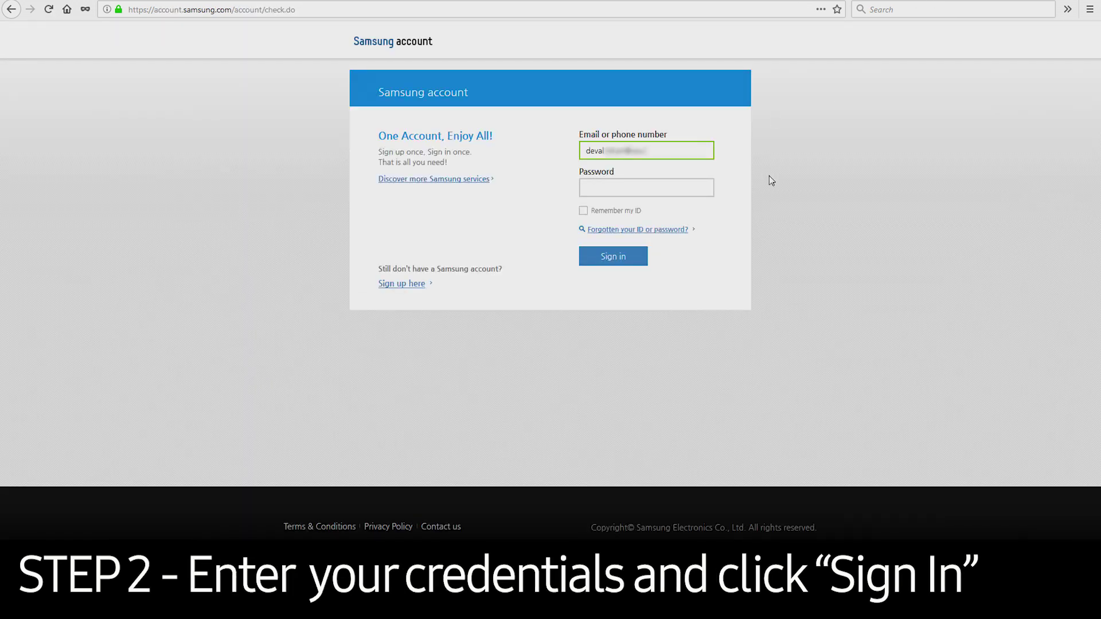
key(Tab)
text(********)
key(Return)
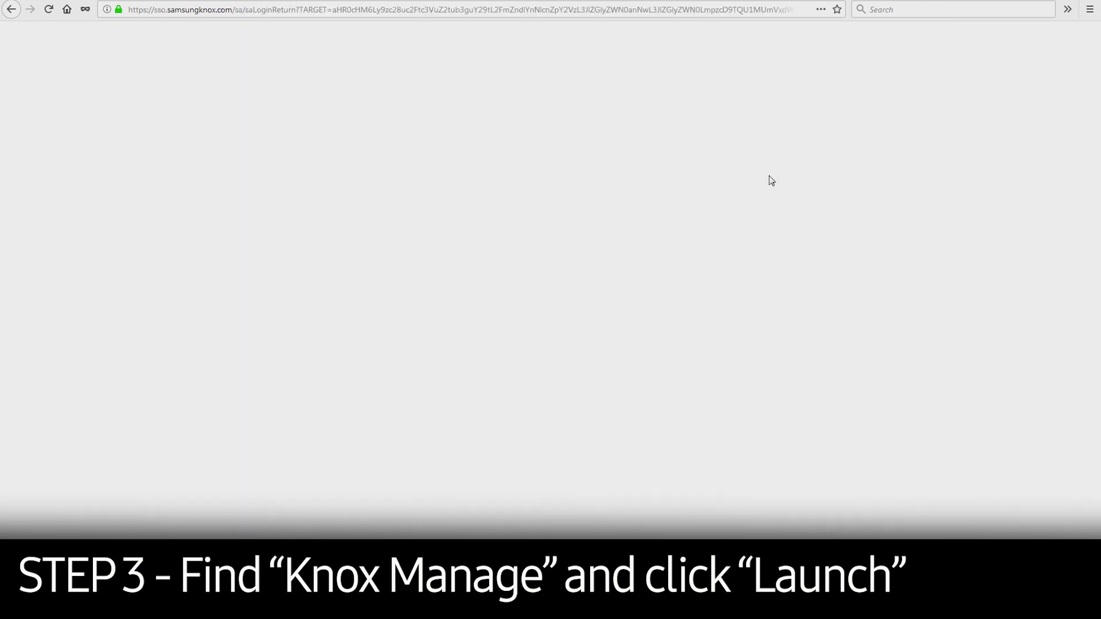
Launch Knox Manage from My Solutions and log into the Admin Portal with the admin credentials.
scroll(499, 281, down, 5)
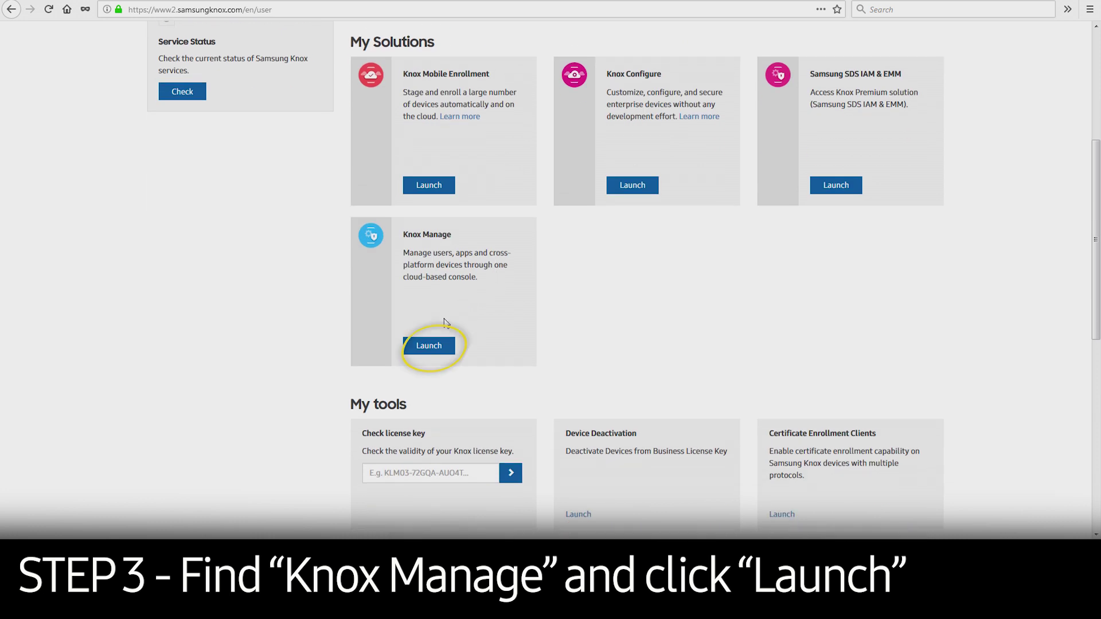
click(430, 346)
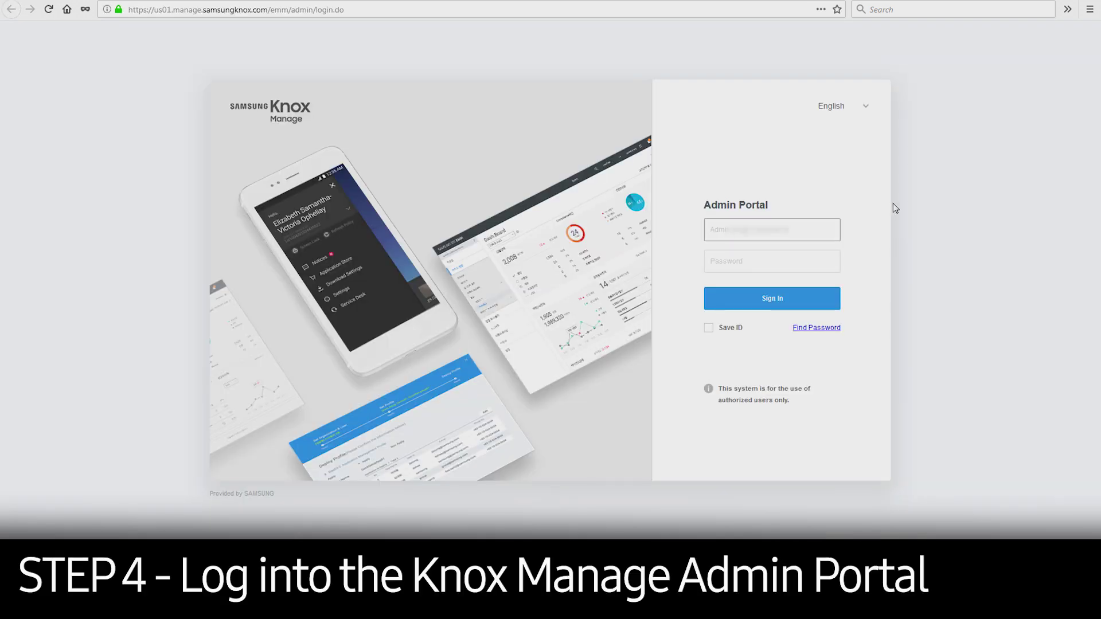
text(deval)
key(Tab)
text(*********)
click(814, 294)
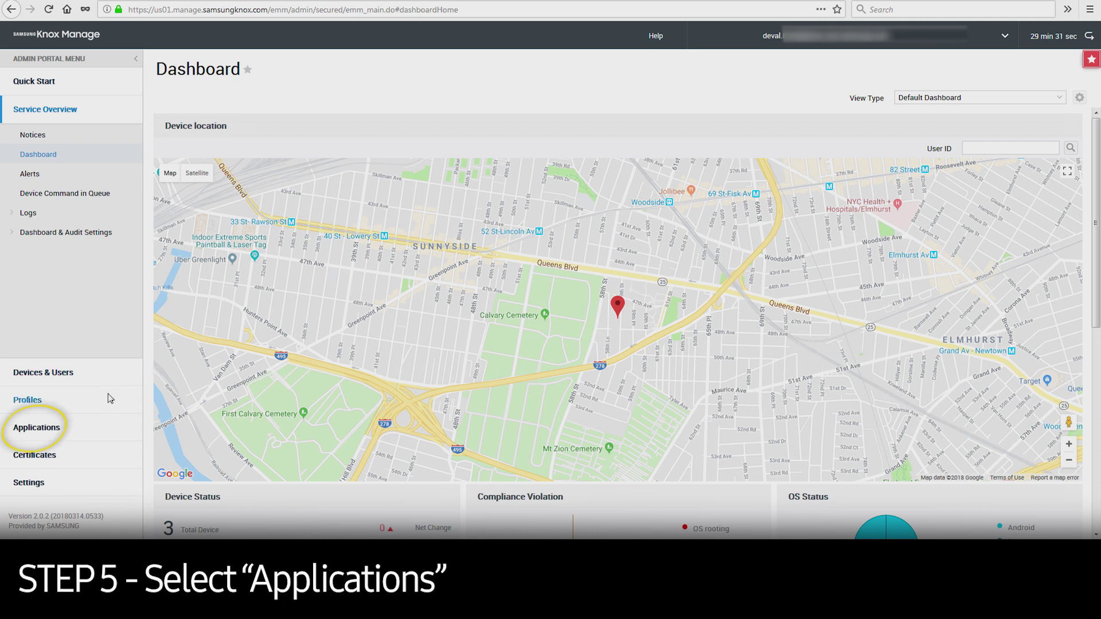
Go to Applications > Kiosk Applications and open the + add menu above the table.
click(36, 428)
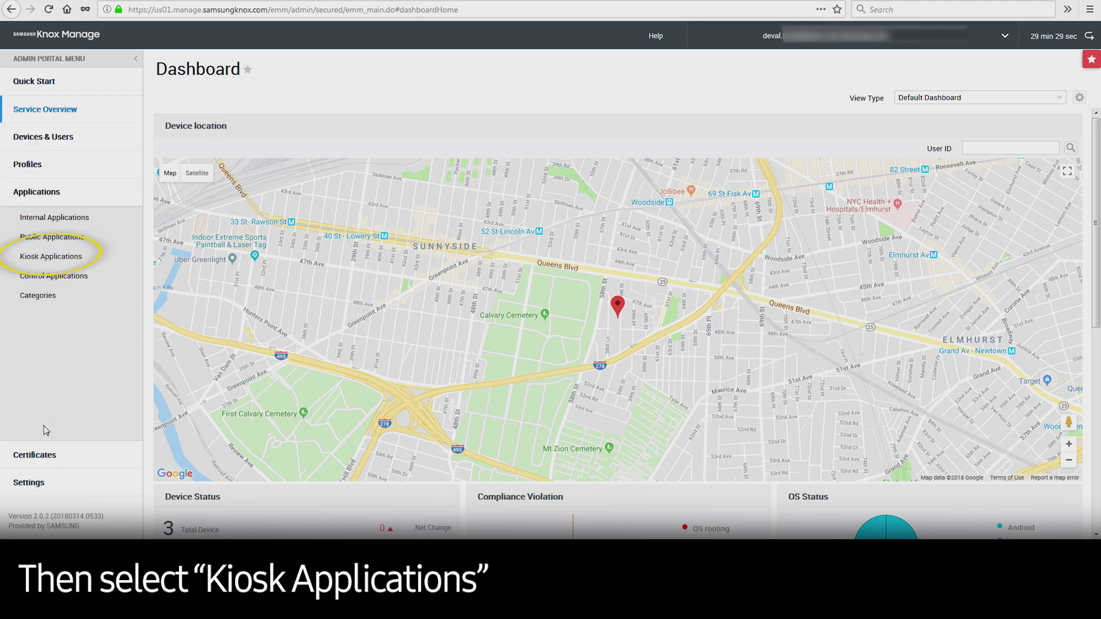
click(74, 261)
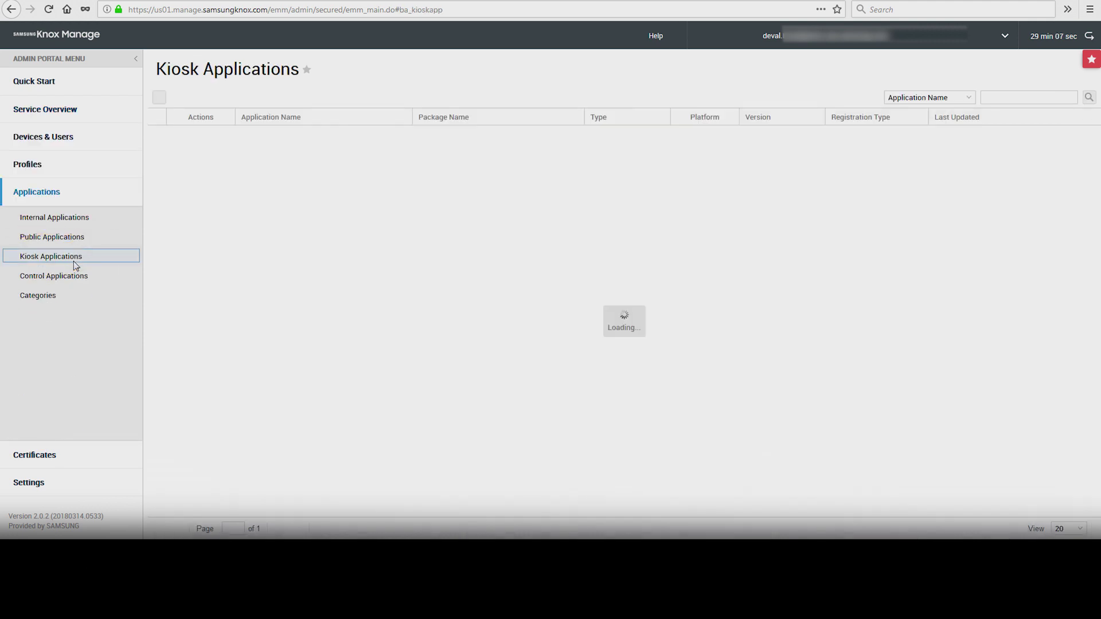
click(160, 98)
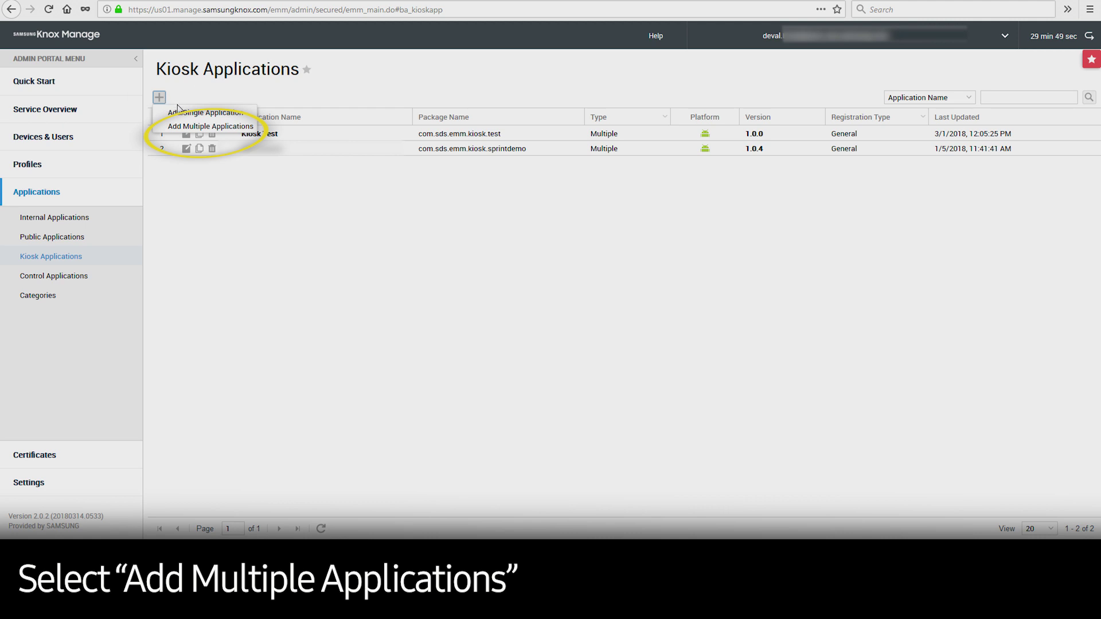
Choose Add Multiple Applications to open the wizard with its default 5 x 4 landscape layout.
click(232, 127)
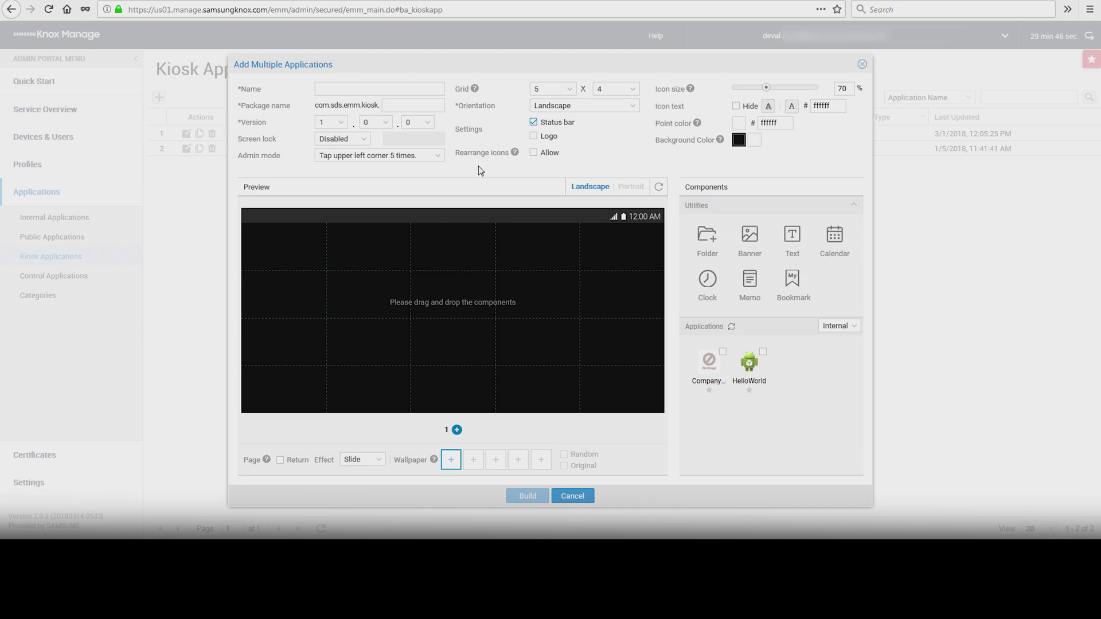
click(428, 89)
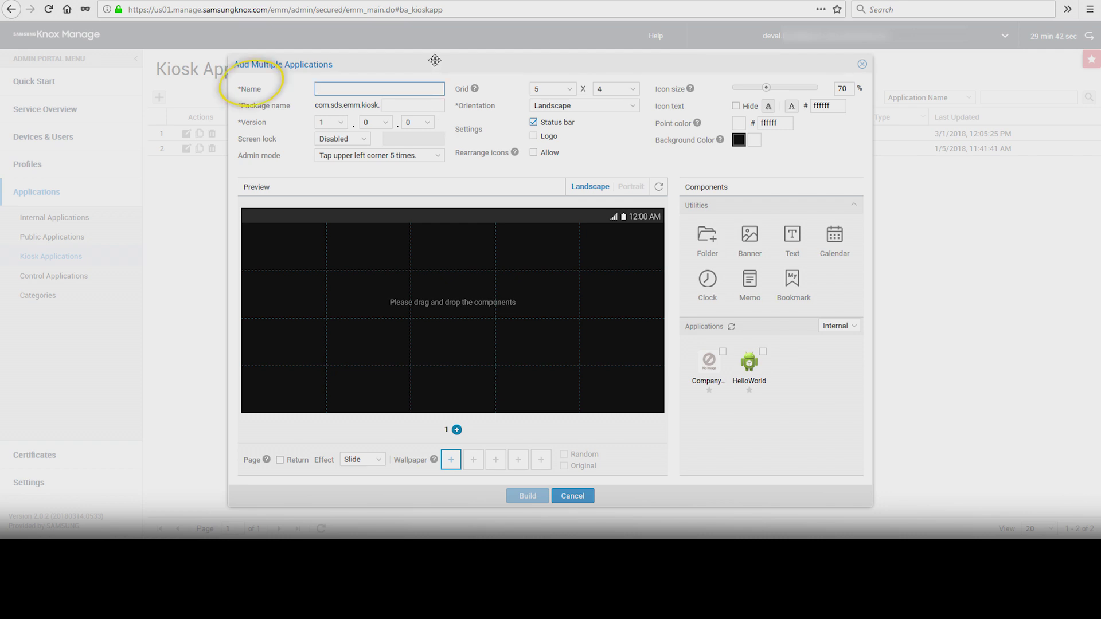
Name the kiosk app 'demo kiosk' with package name suffix 'demo'.
text(demo kiosk)
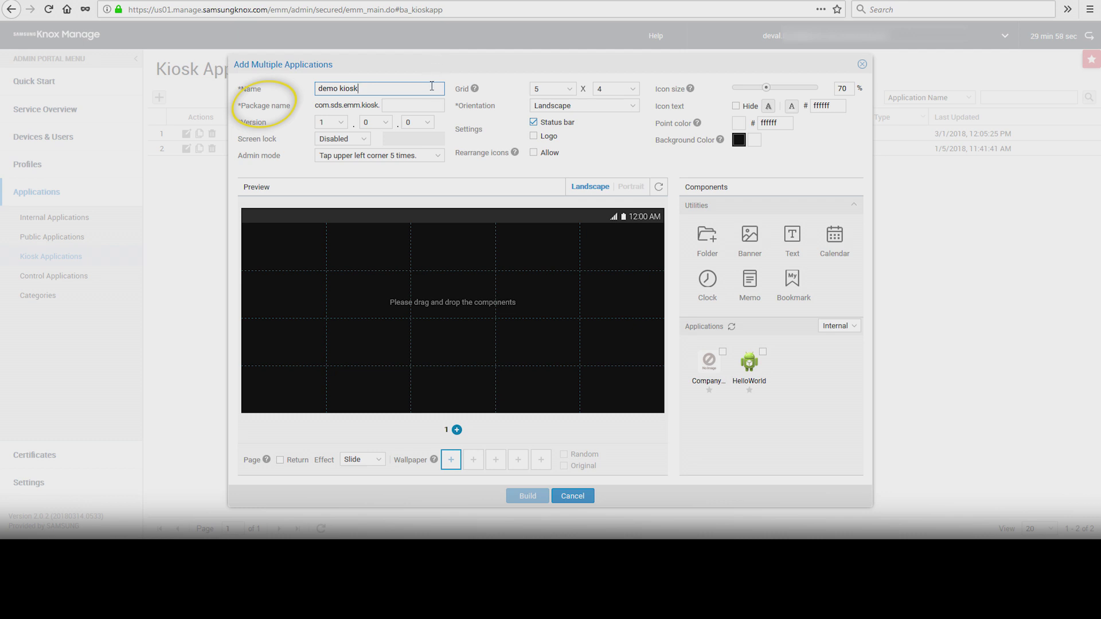
click(431, 103)
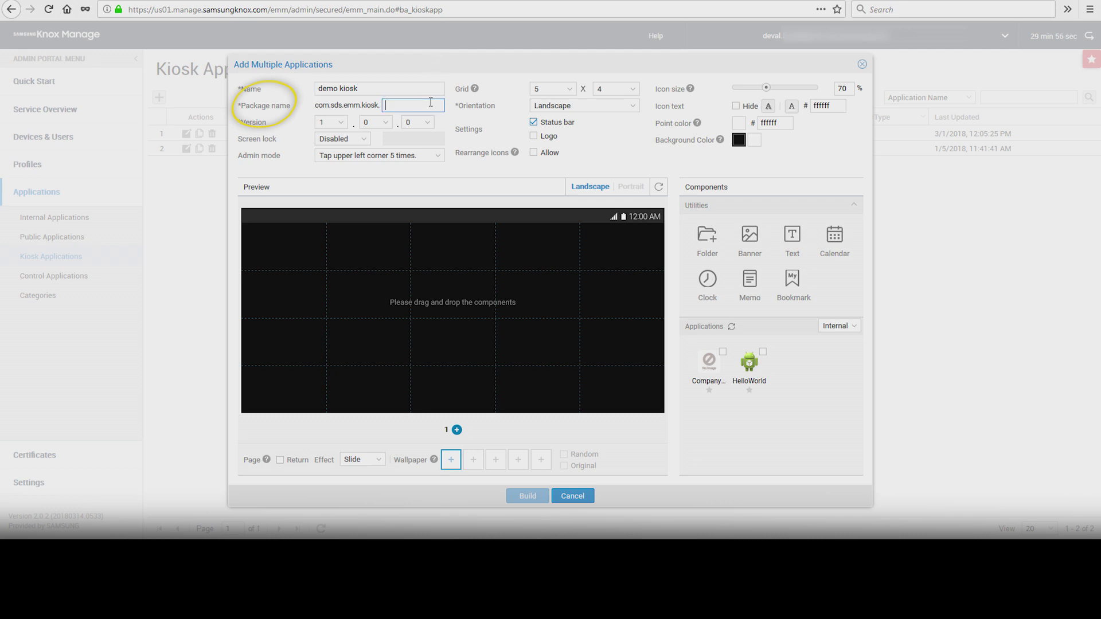
text(demo)
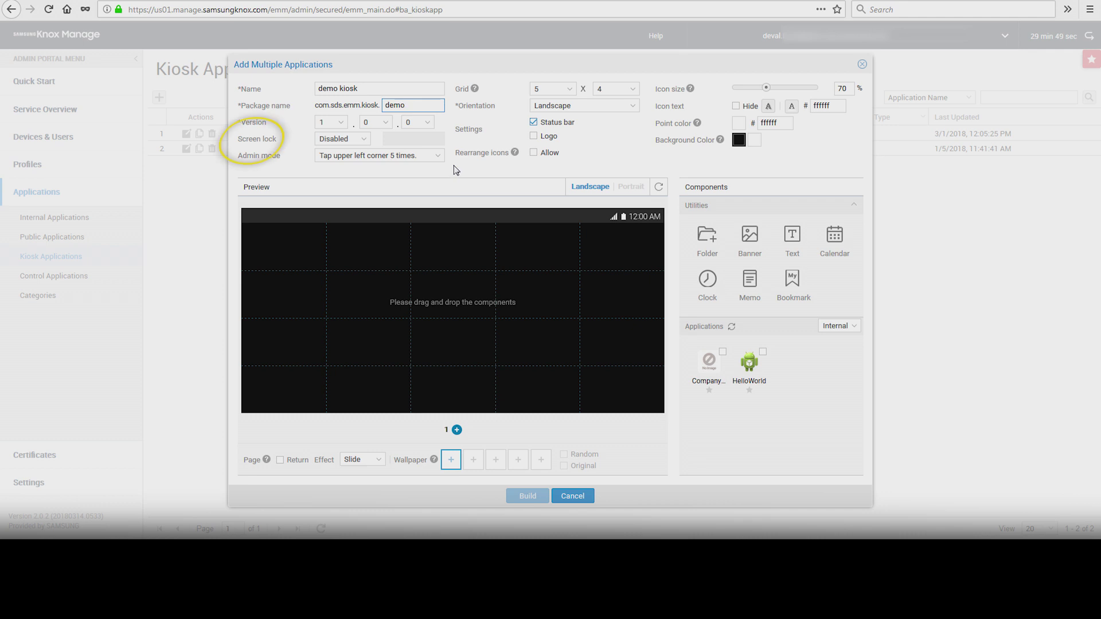
Keep screen lock Disabled and admin mode as 'Tap upper left corner 5 times'.
click(364, 140)
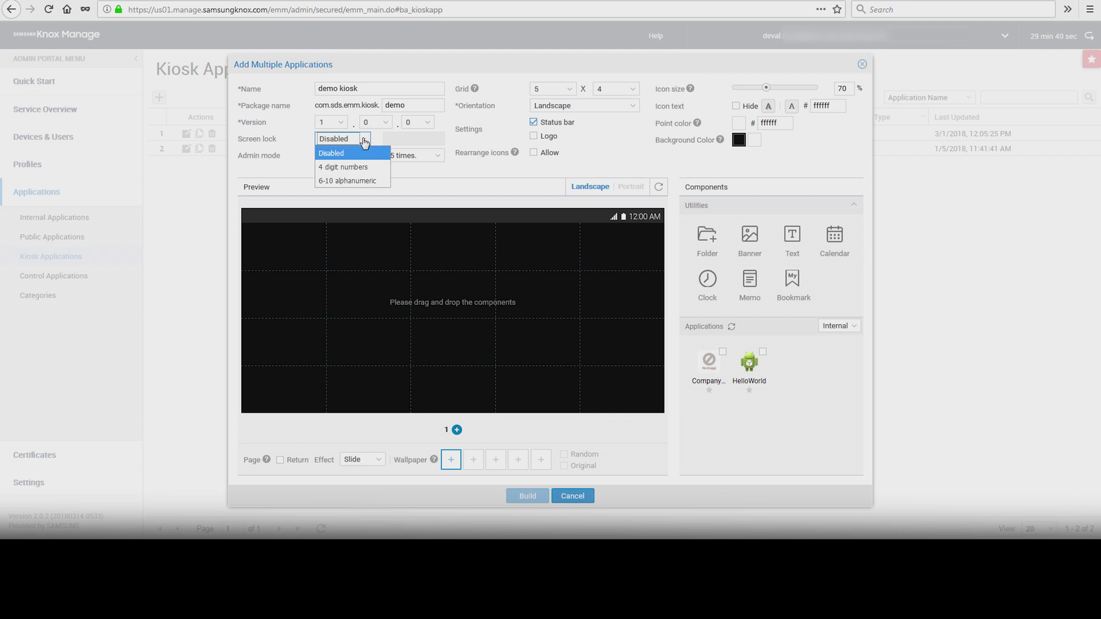
click(364, 142)
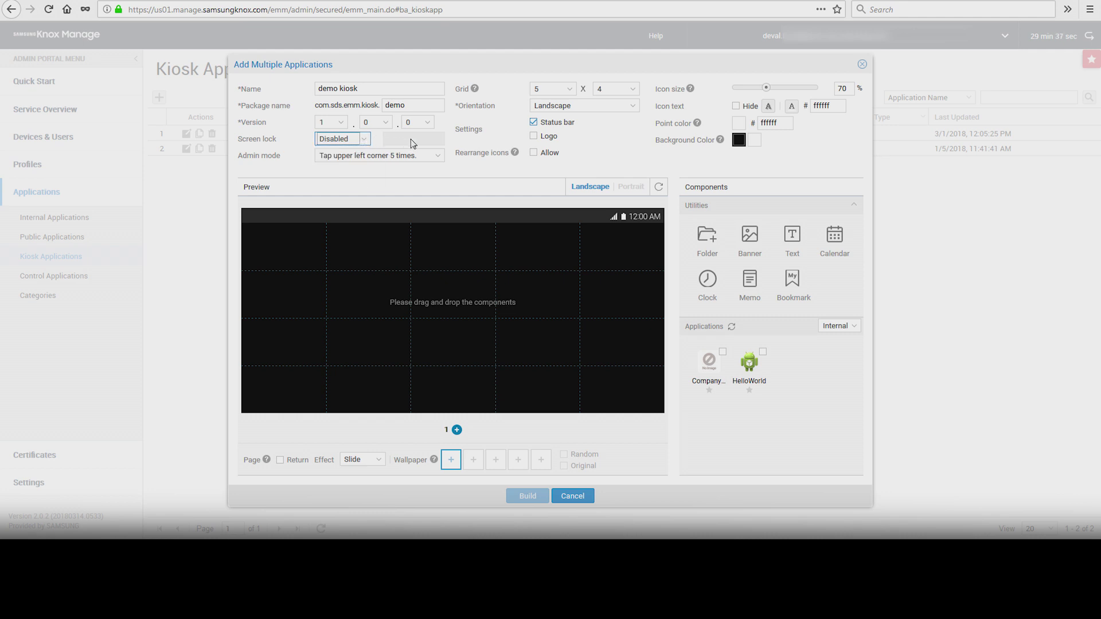
click(438, 160)
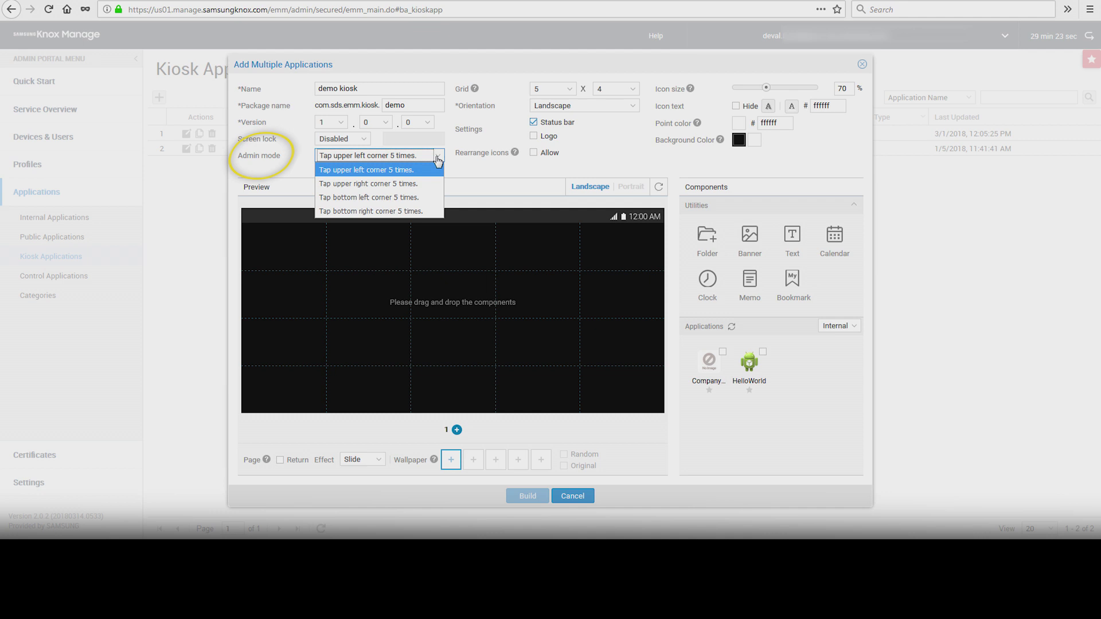
click(439, 160)
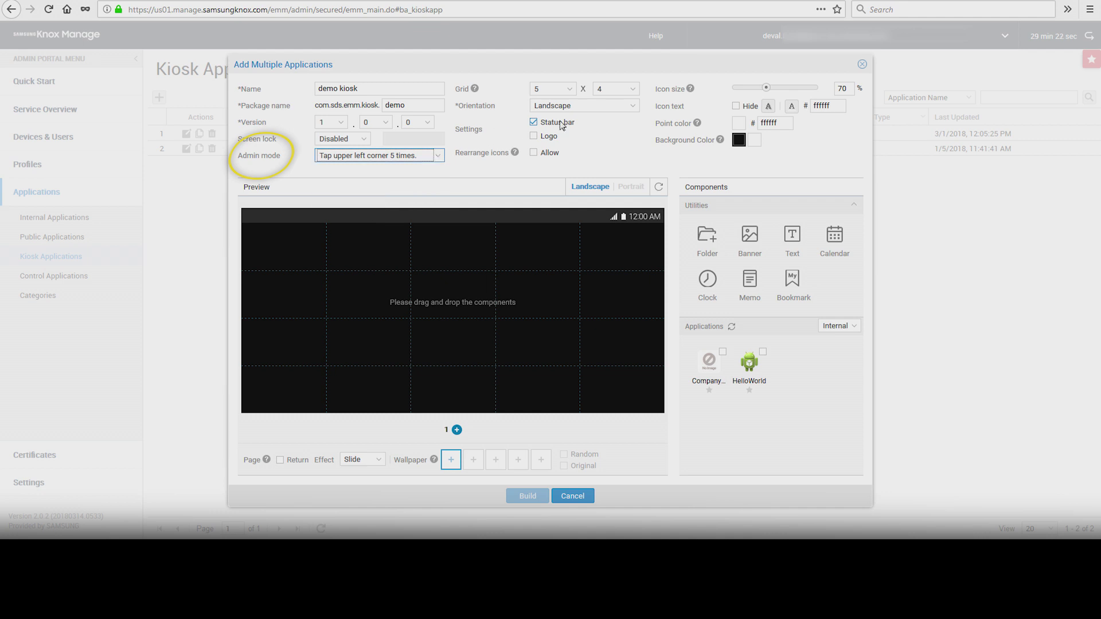
click(634, 107)
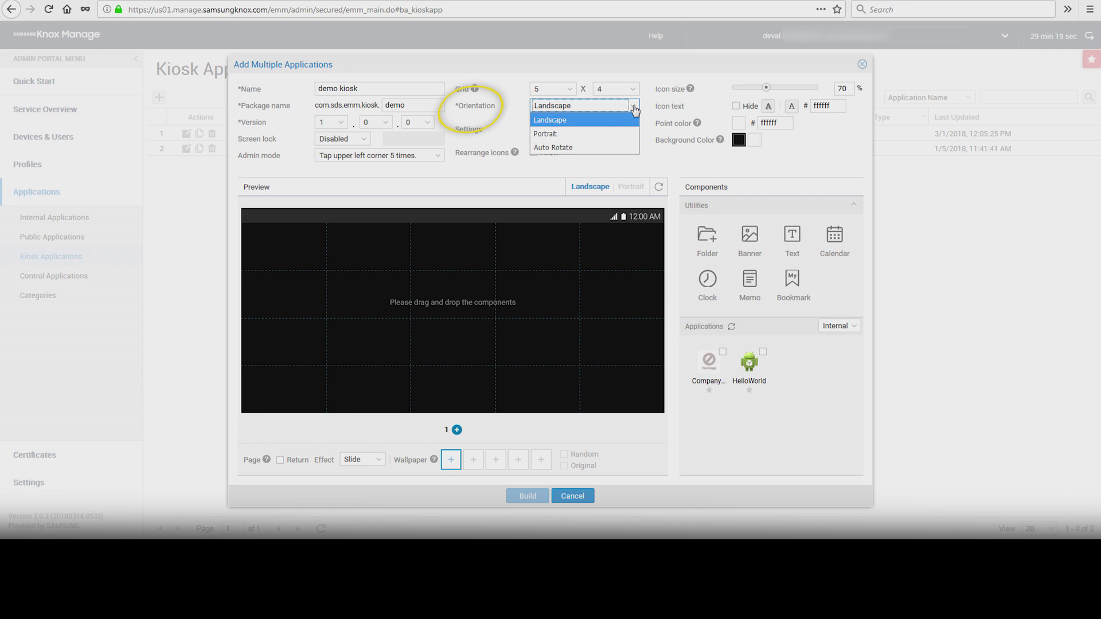
click(635, 107)
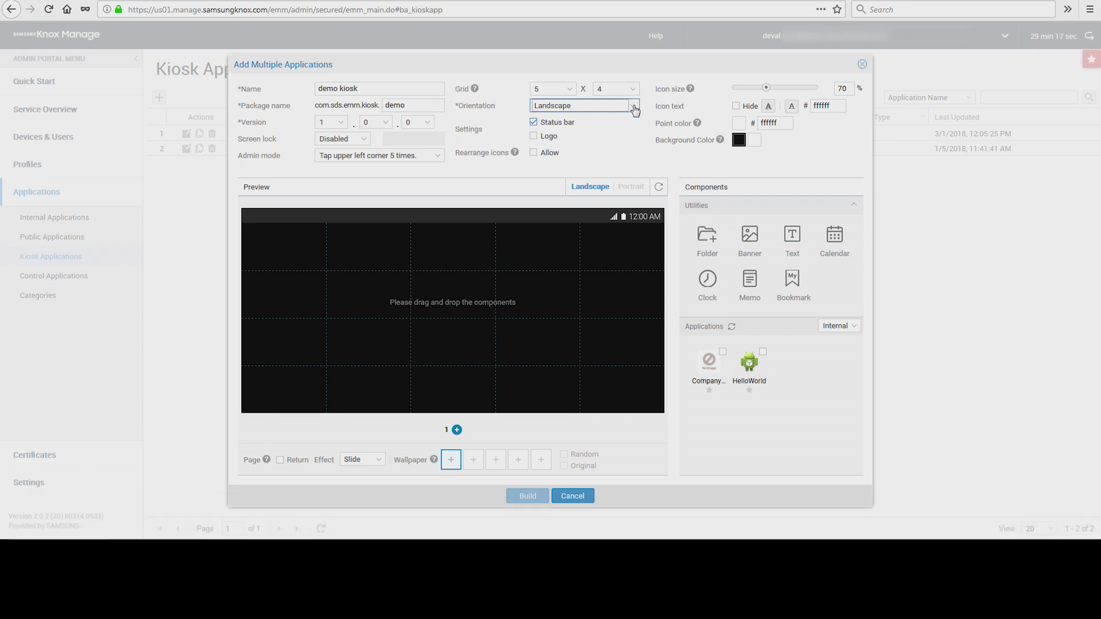
click(634, 92)
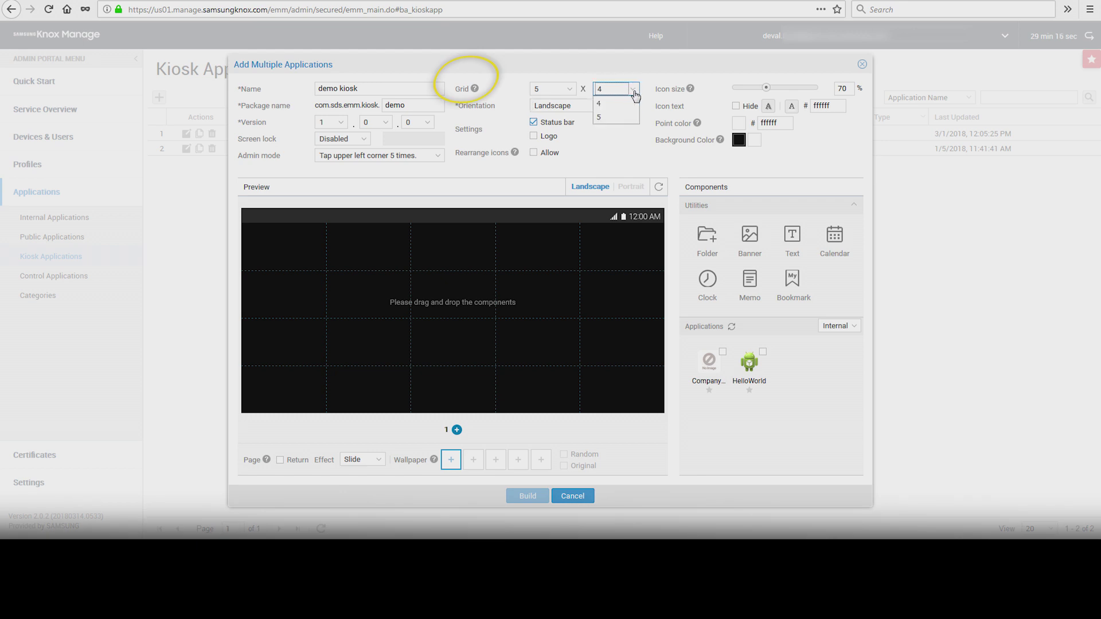
click(635, 96)
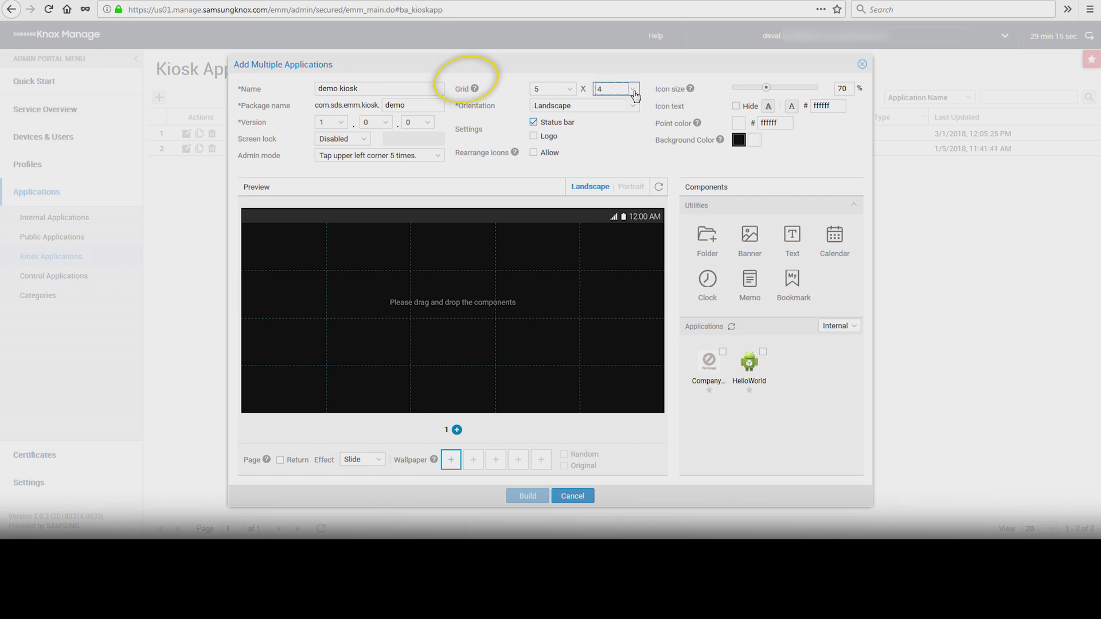
click(568, 90)
click(568, 92)
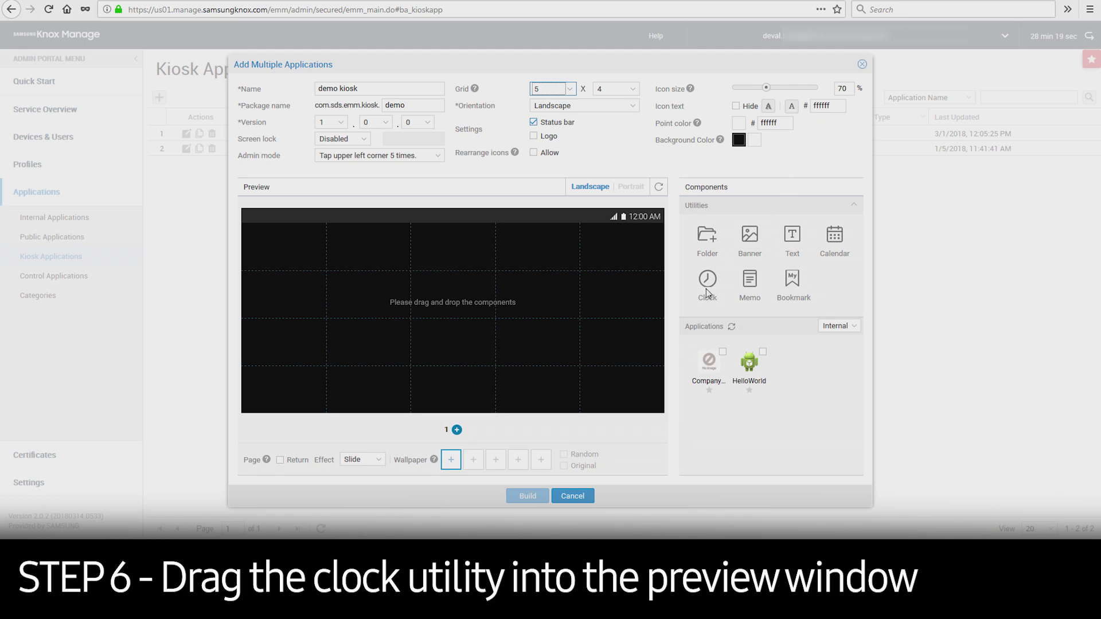
Drop a 2x2 Clock widget top-left in the Preview and the Company app top-right.
drag(707, 293, 338, 247)
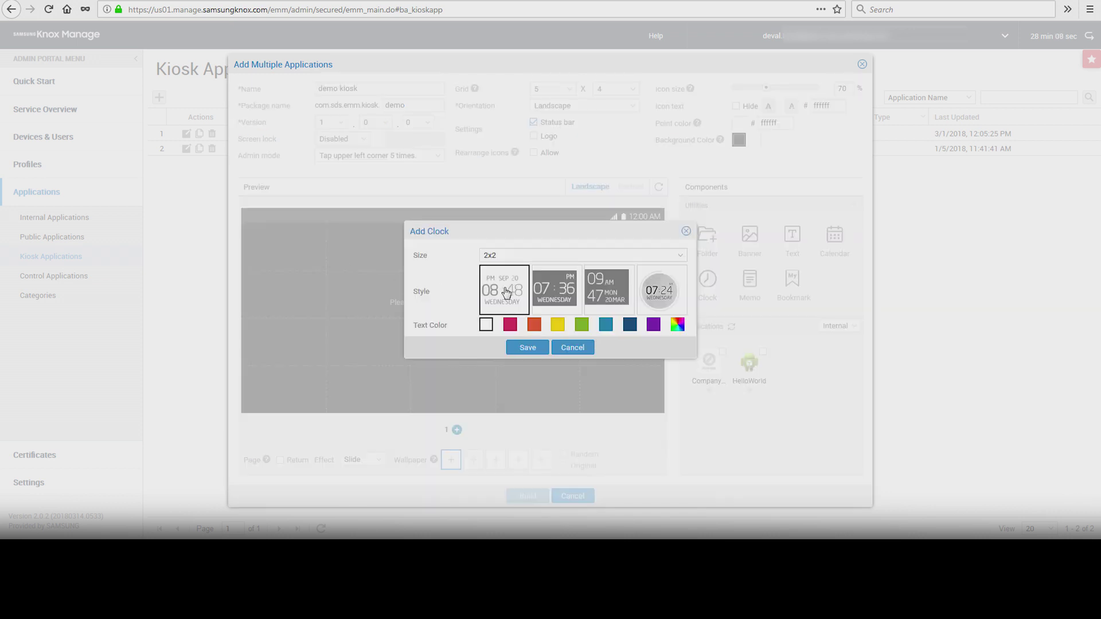
click(528, 348)
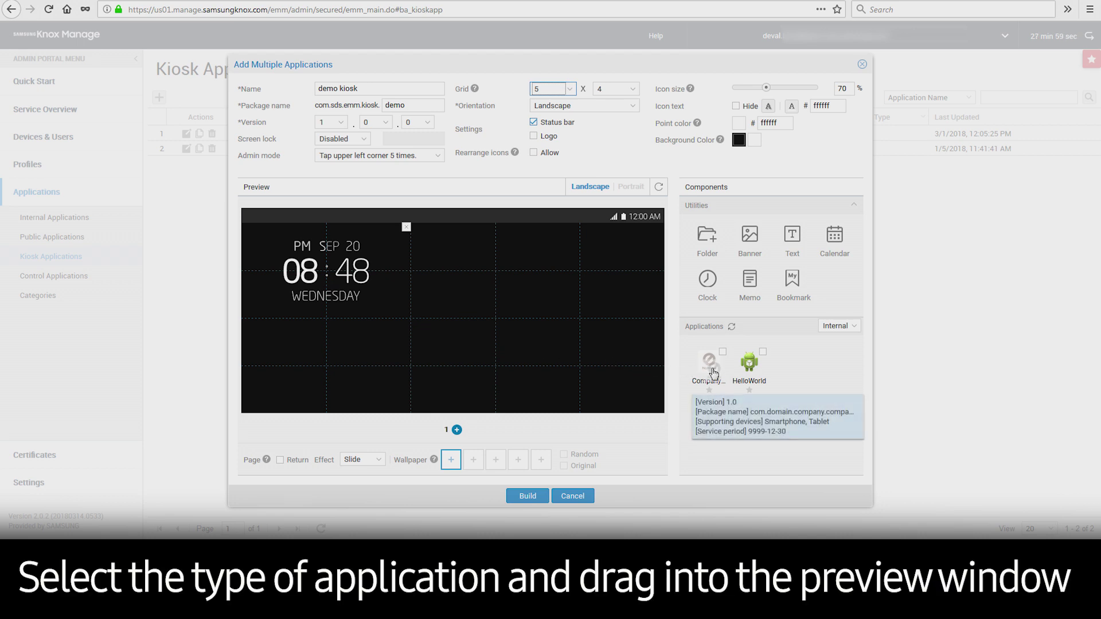
drag(703, 374, 606, 243)
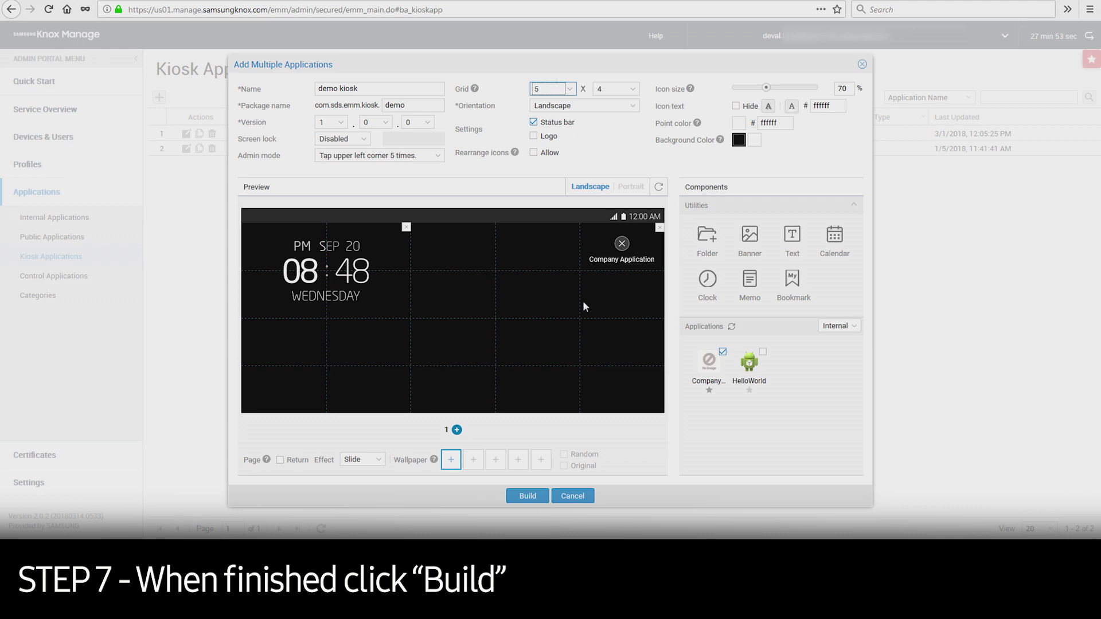
Build the 'demo kiosk' app from the Add Multiple Applications dialog.
click(526, 496)
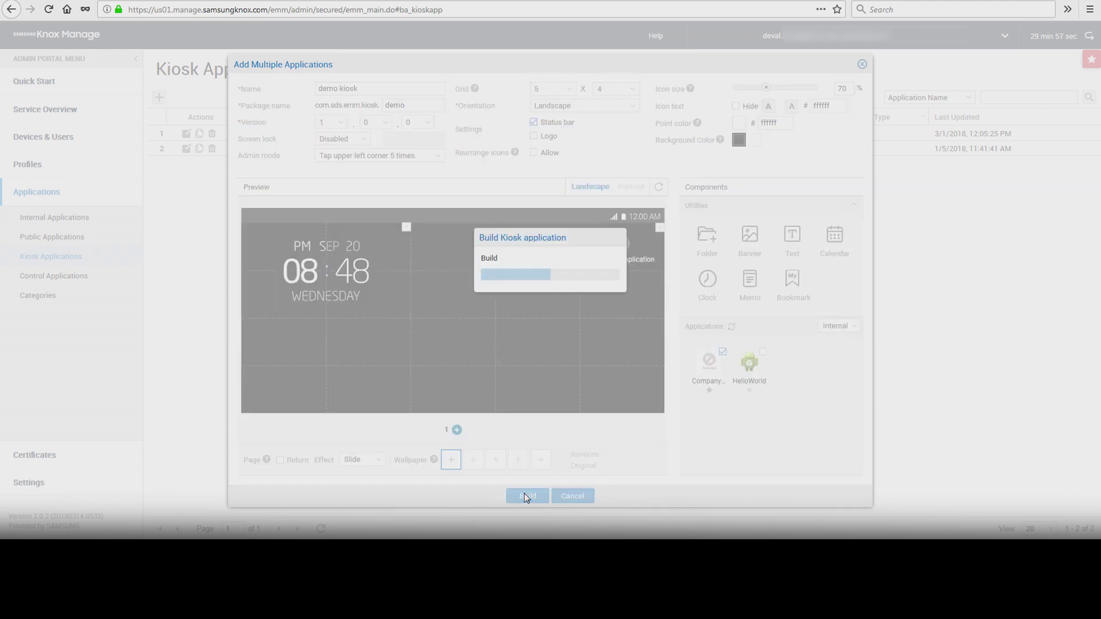